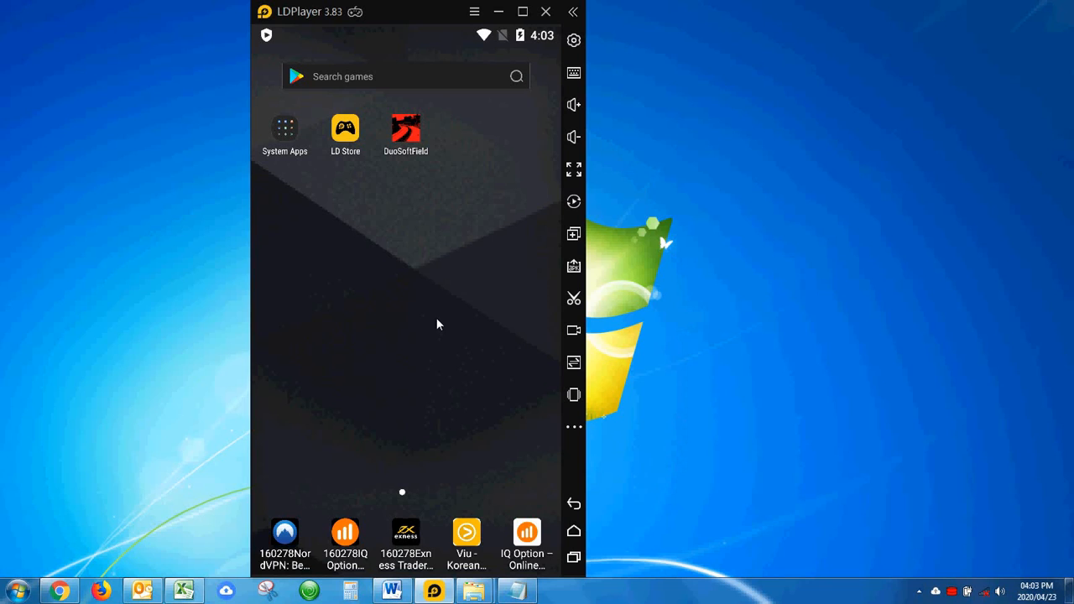
# Launch DuoSoftField, accept the user name prompt, and open the current job Road 1 CSV.
pyautogui.click(408, 141)
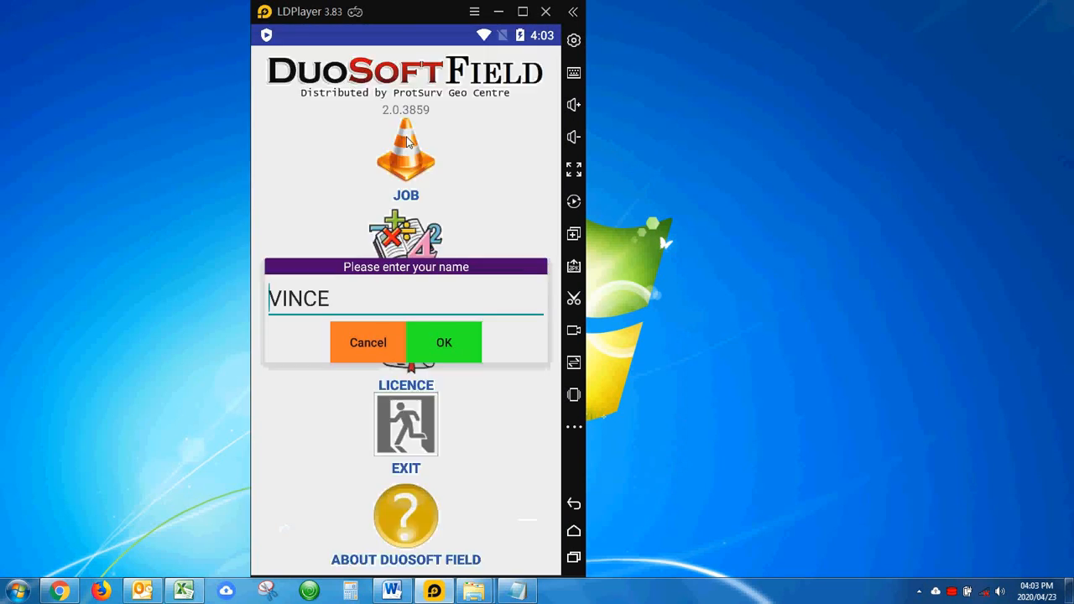
pyautogui.click(442, 346)
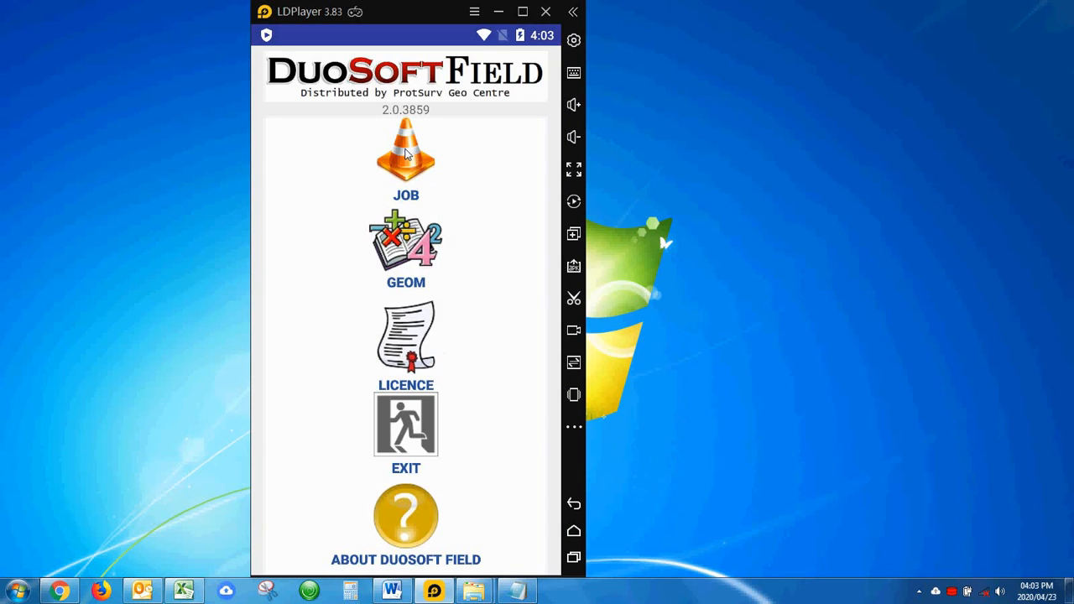
pyautogui.click(407, 155)
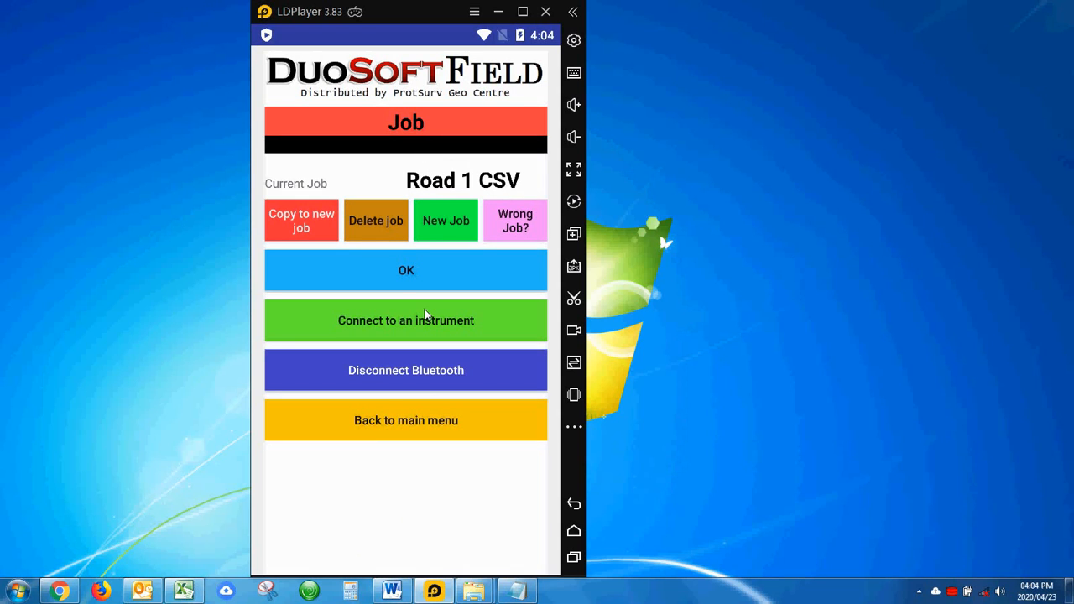
pyautogui.click(400, 274)
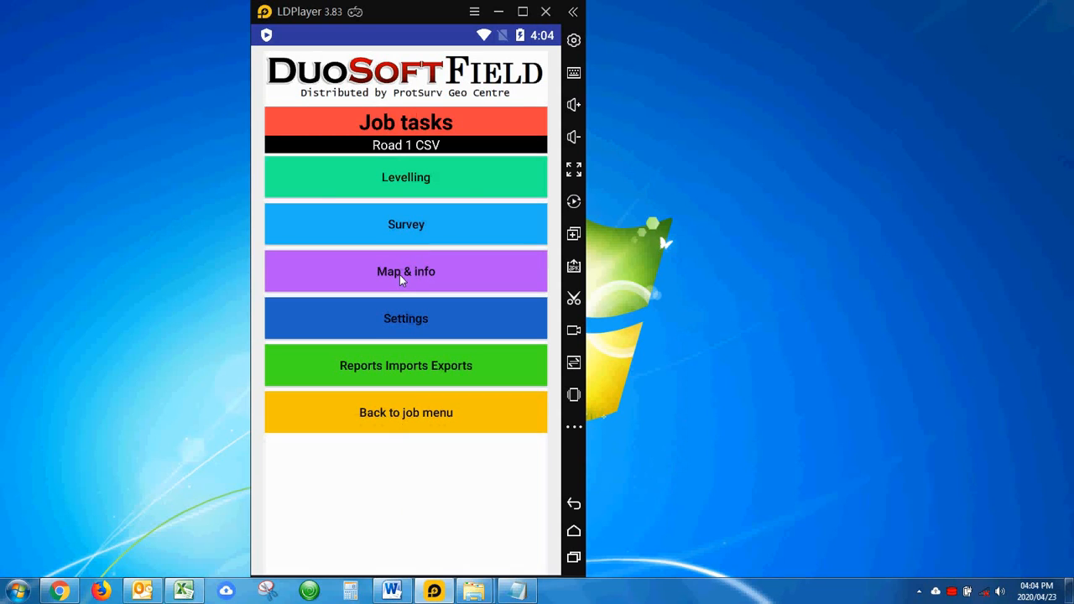
# Open the as-built report from 23 April 2020, 15:17:04 and scroll through its chainage rows.
pyautogui.click(417, 369)
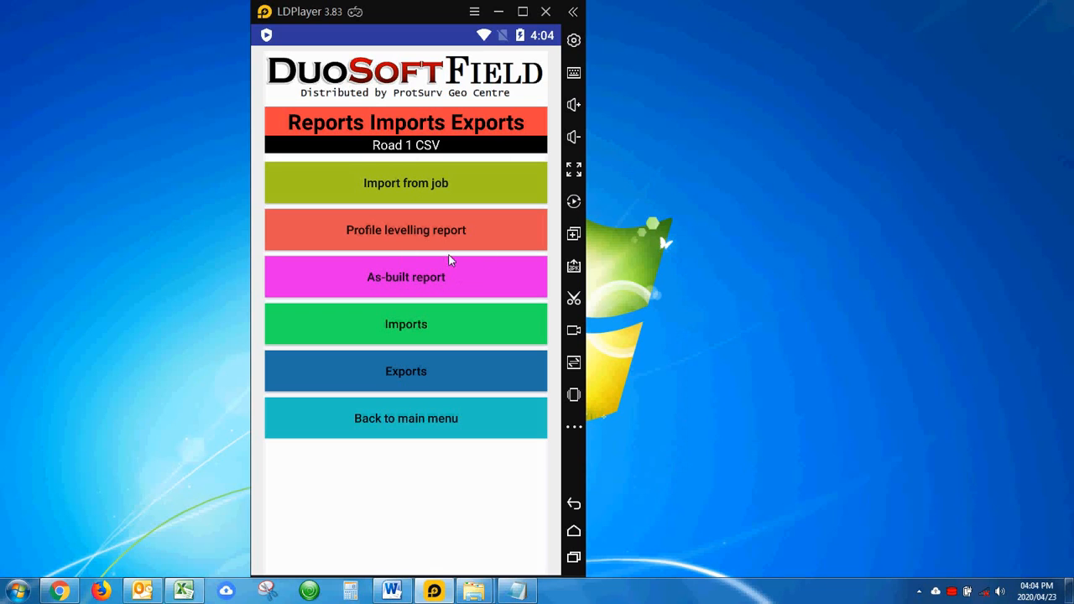
pyautogui.click(398, 283)
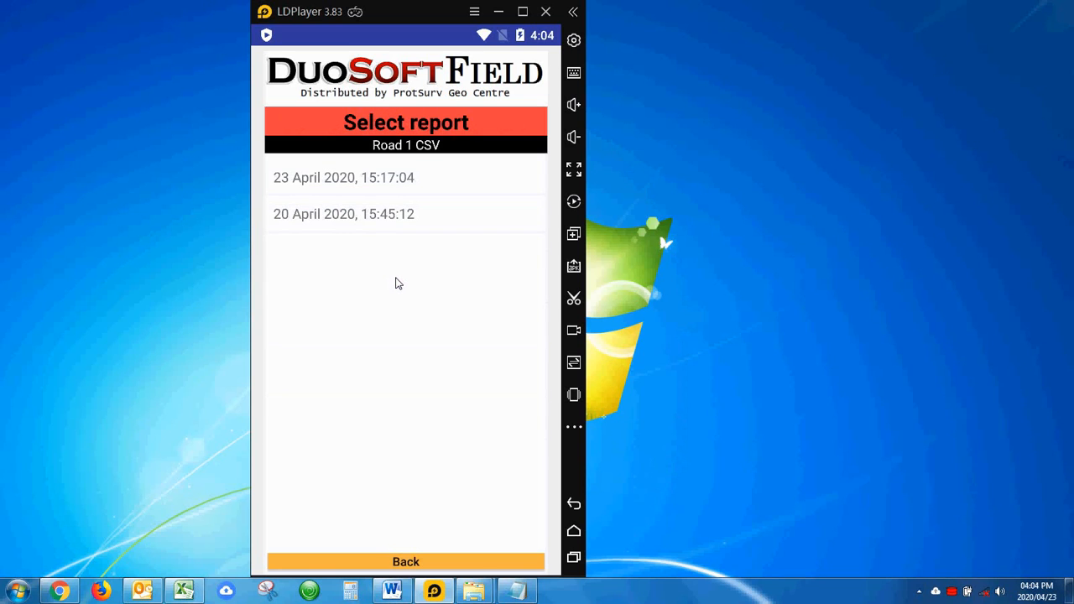
pyautogui.click(344, 180)
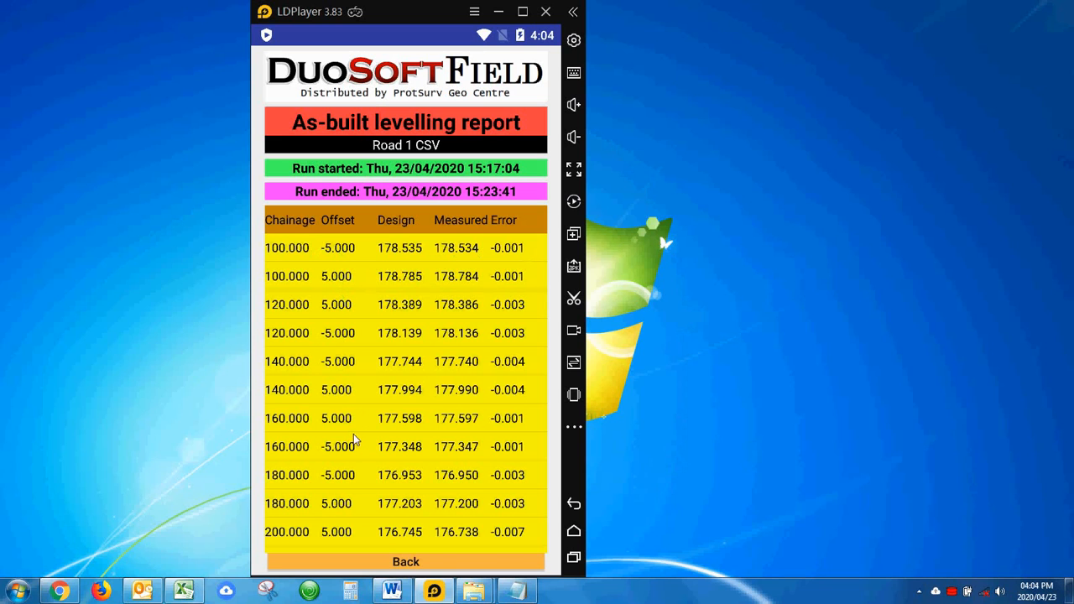
pyautogui.scroll(-2, 353, 436)
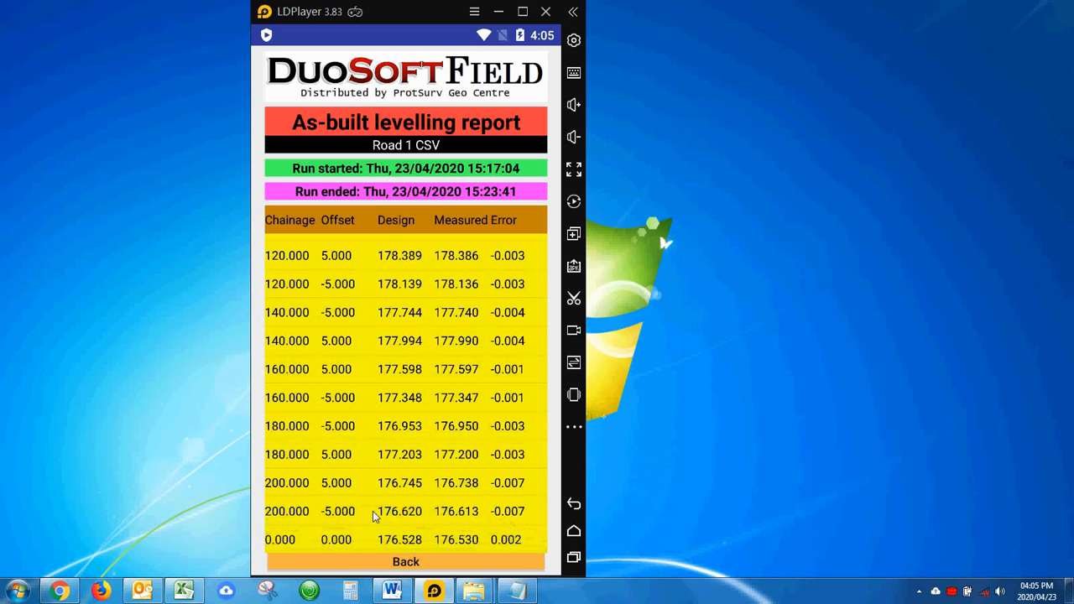
# Start the As-built report (CSV) export and select the 23 April 2020, 15:17:04 report.
pyautogui.click(389, 560)
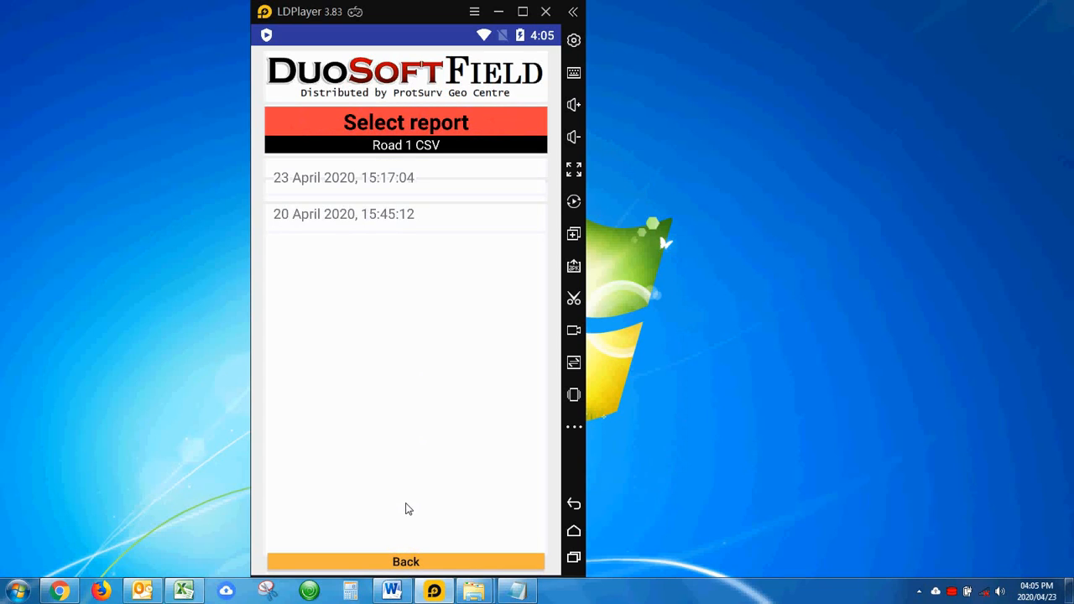
pyautogui.click(406, 561)
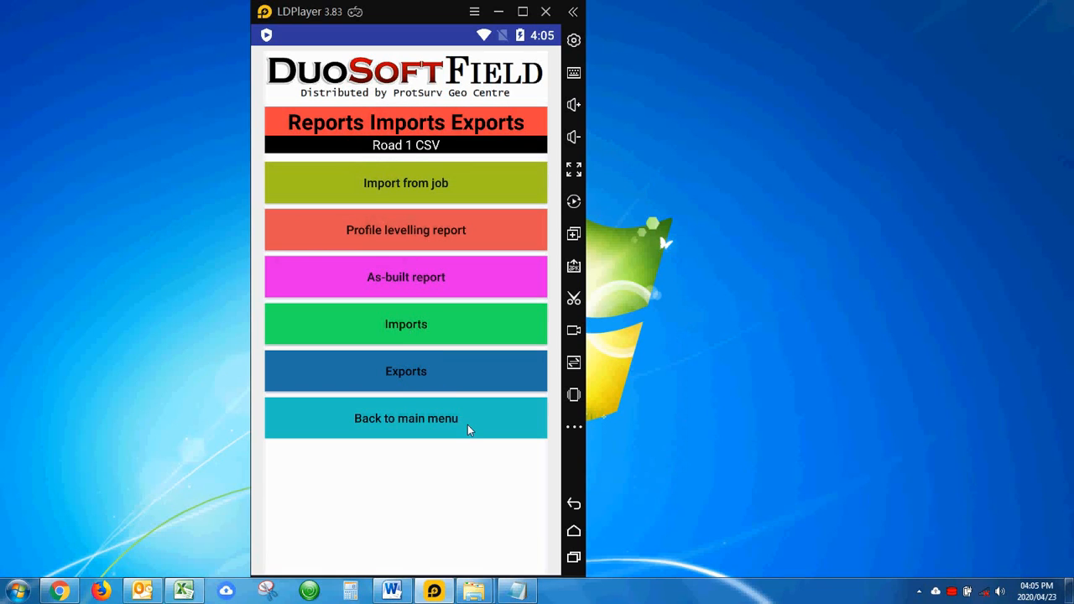
pyautogui.click(410, 371)
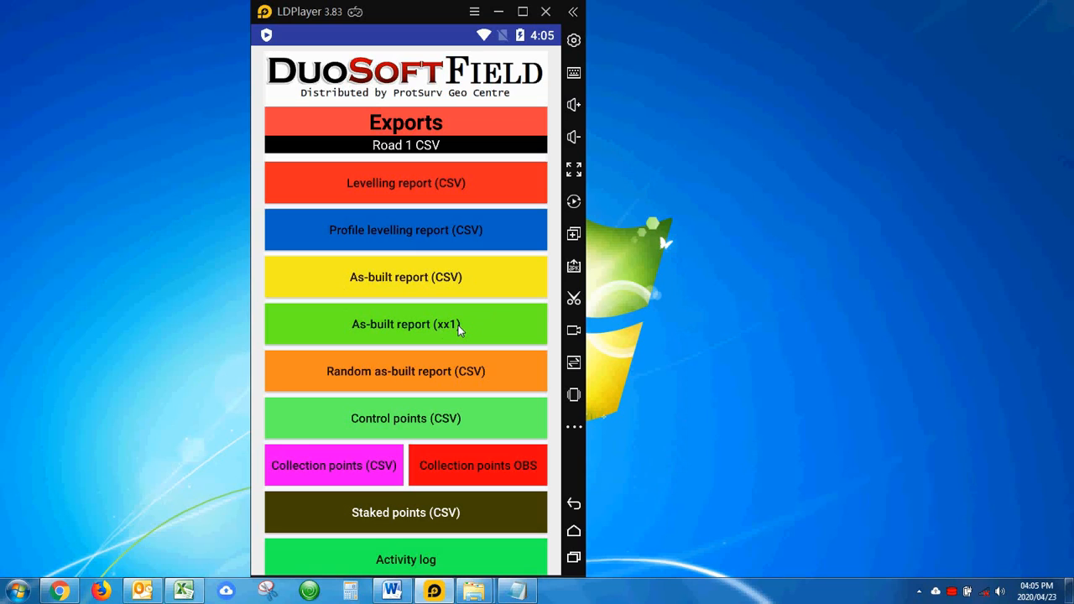
pyautogui.click(402, 284)
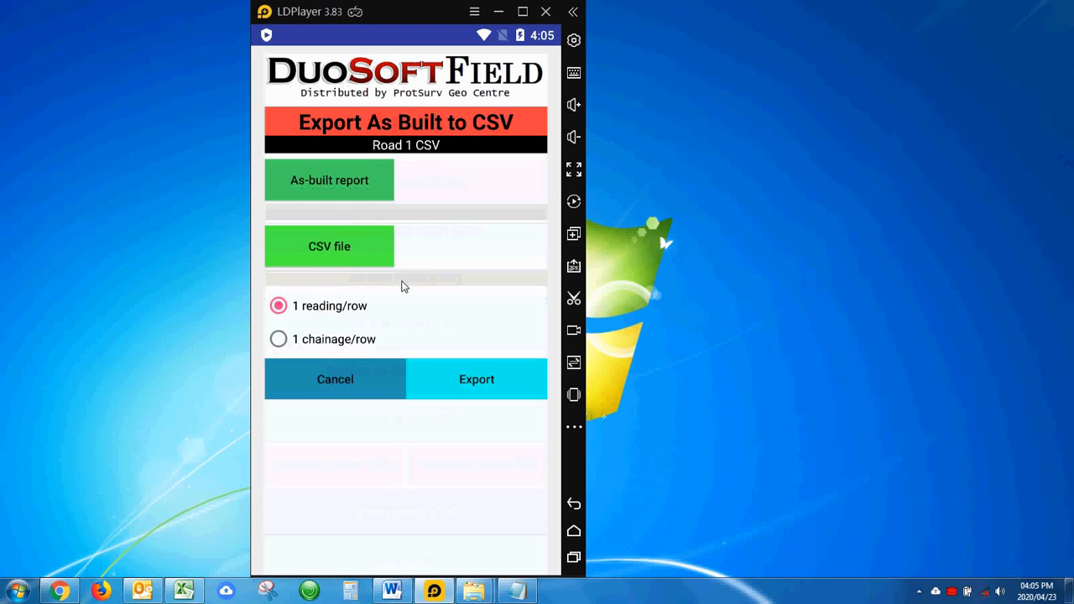
pyautogui.click(339, 190)
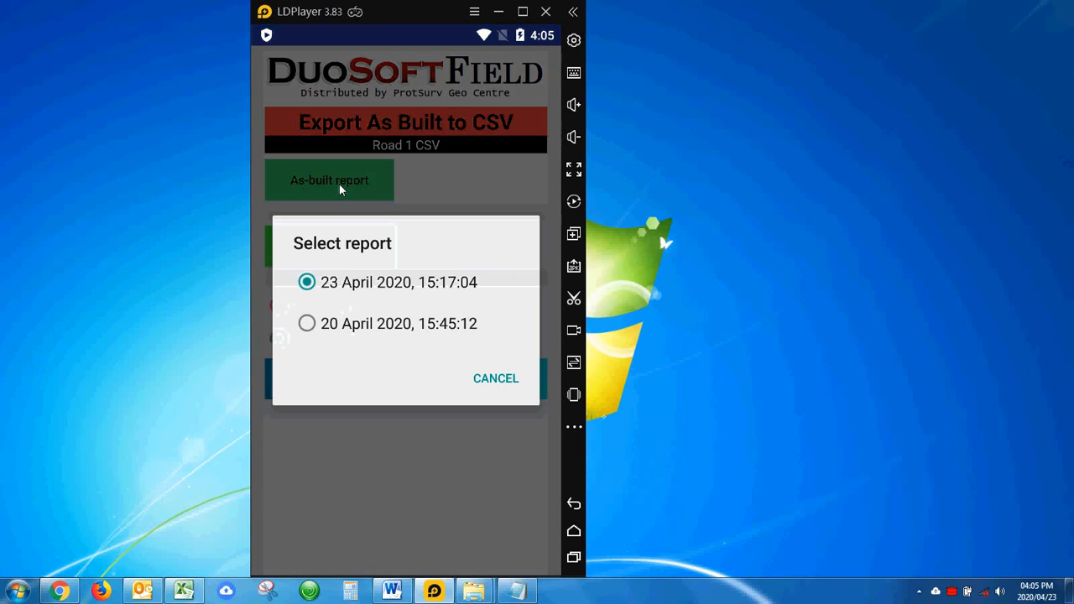
pyautogui.click(382, 283)
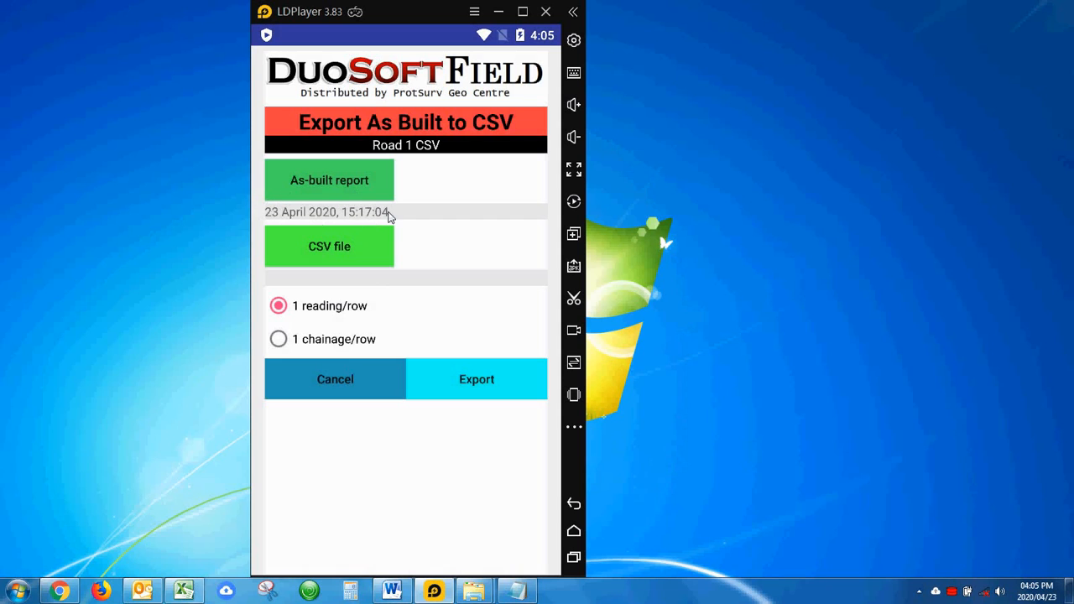
# Set the export CSV file name to Road1Asbuilt.
pyautogui.click(319, 245)
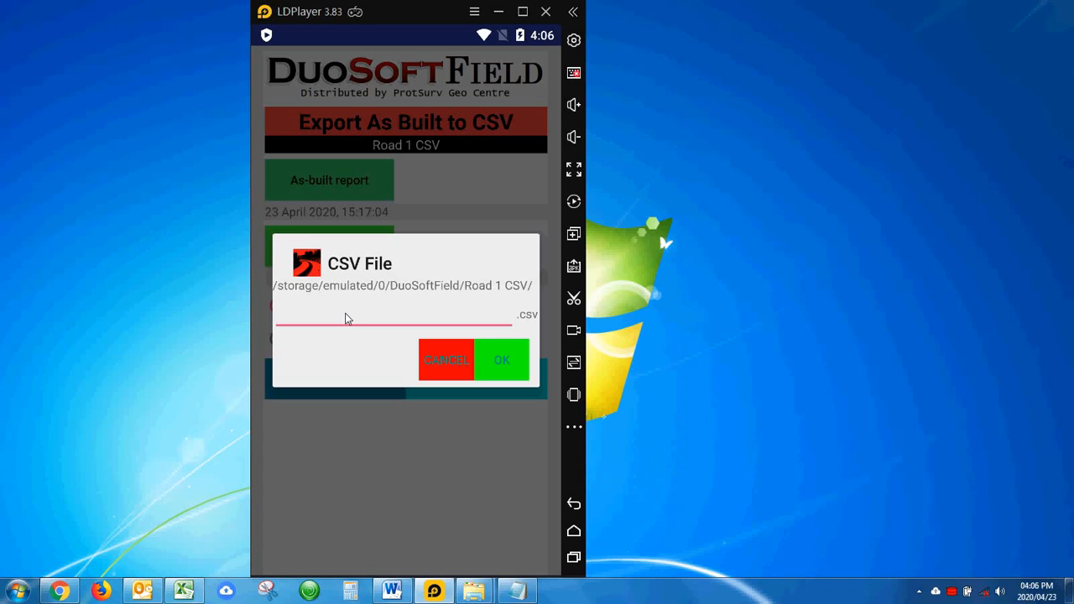
pyautogui.write('AsbuiltR1')
pyautogui.press('BackSpace')
pyautogui.press('BackSpace')
pyautogui.press('BackSpace')
pyautogui.press('BackSpace')
pyautogui.press('BackSpace')
pyautogui.press('BackSpace')
pyautogui.press('BackSpace')
pyautogui.press('BackSpace')
pyautogui.press('BackSpace')
pyautogui.write('Road1Asbuilt')
pyautogui.click(500, 358)
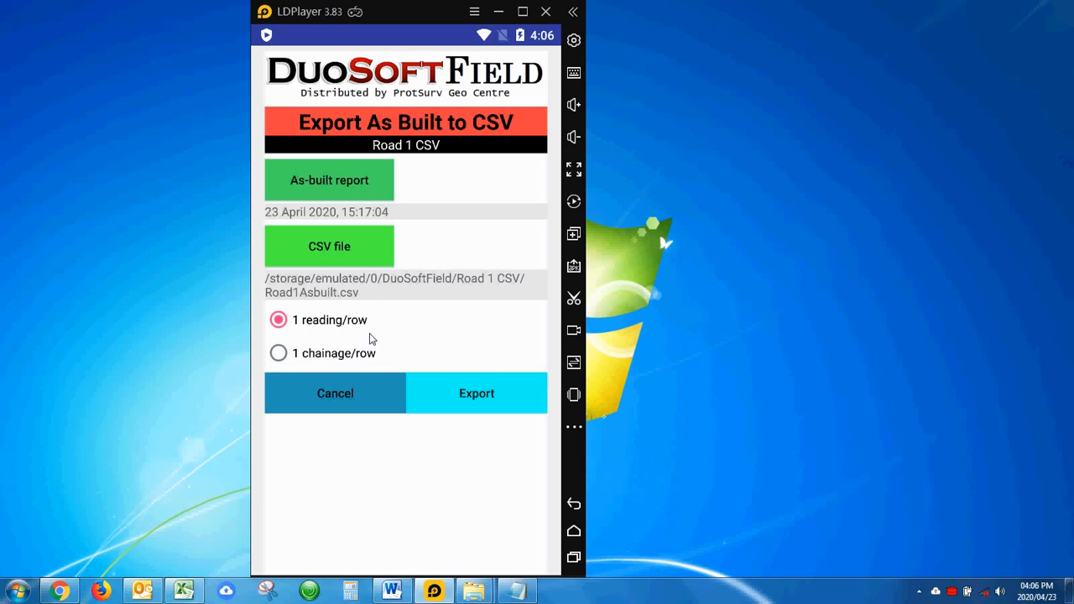
# Export the as-built CSV and inspect the Road1Asbuilt.csv spreadsheet in Excel.
pyautogui.click(441, 395)
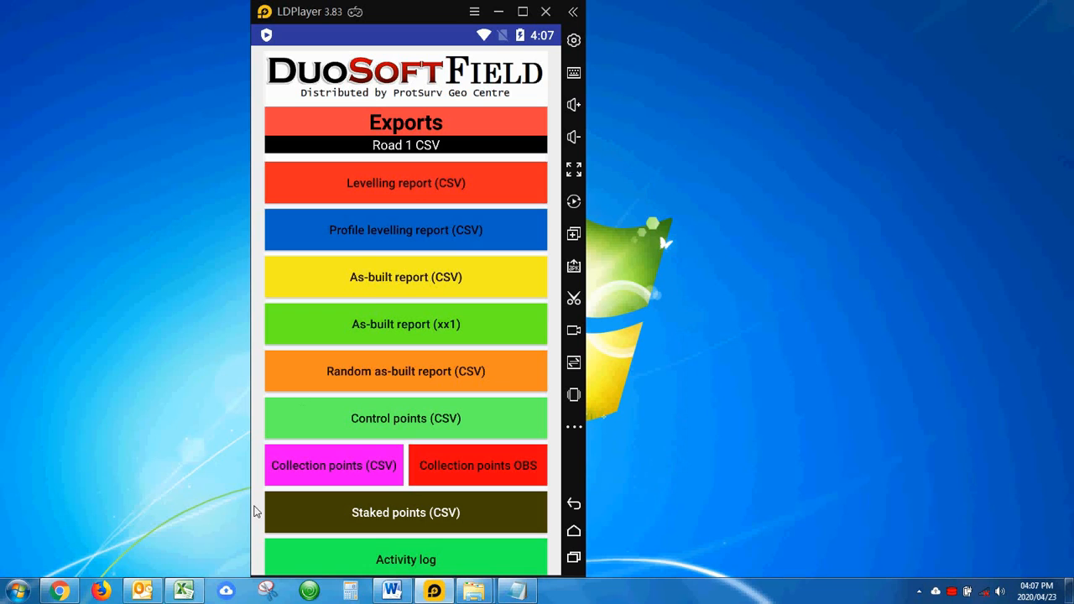
pyautogui.click(184, 591)
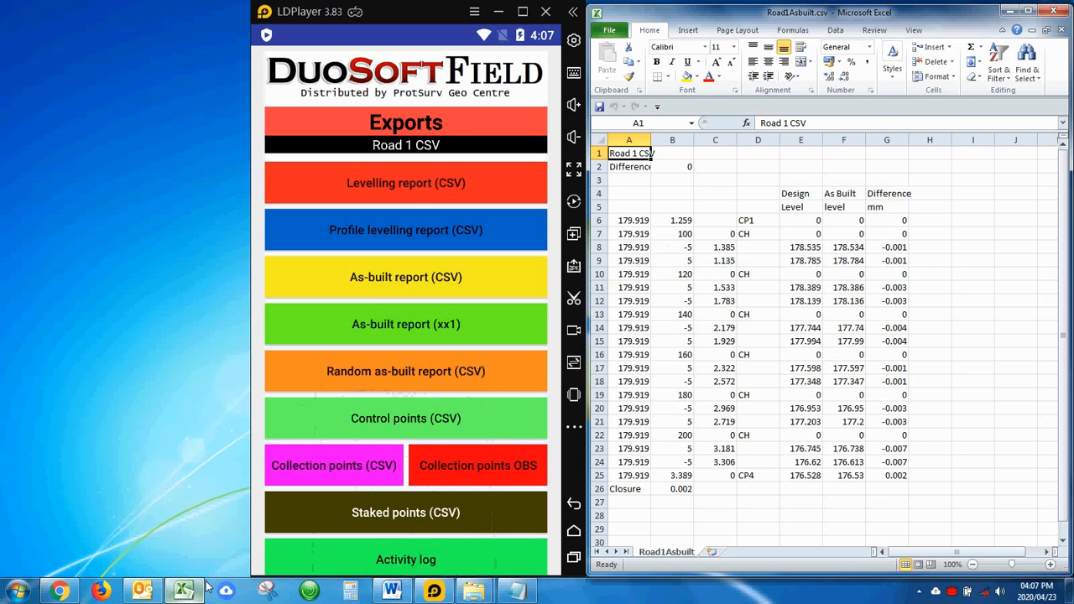
pyautogui.click(723, 232)
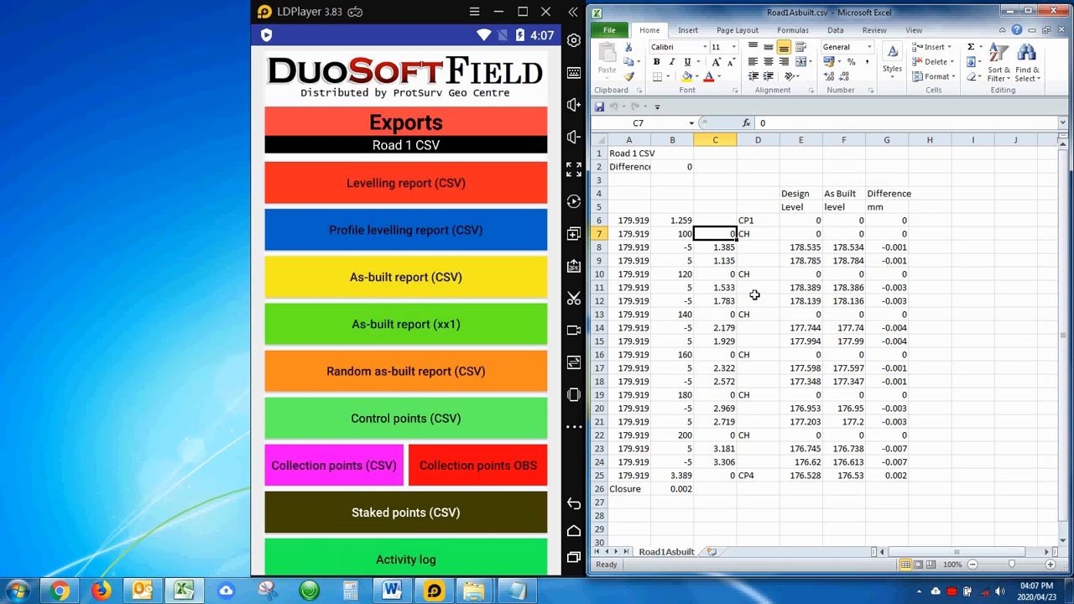
pyautogui.click(714, 488)
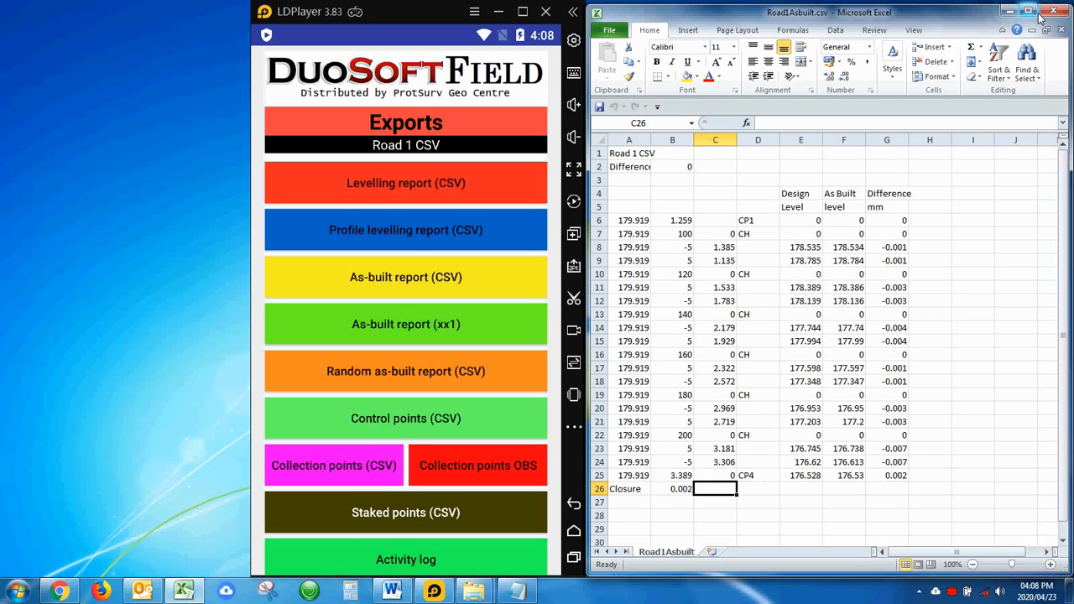
pyautogui.click(1009, 11)
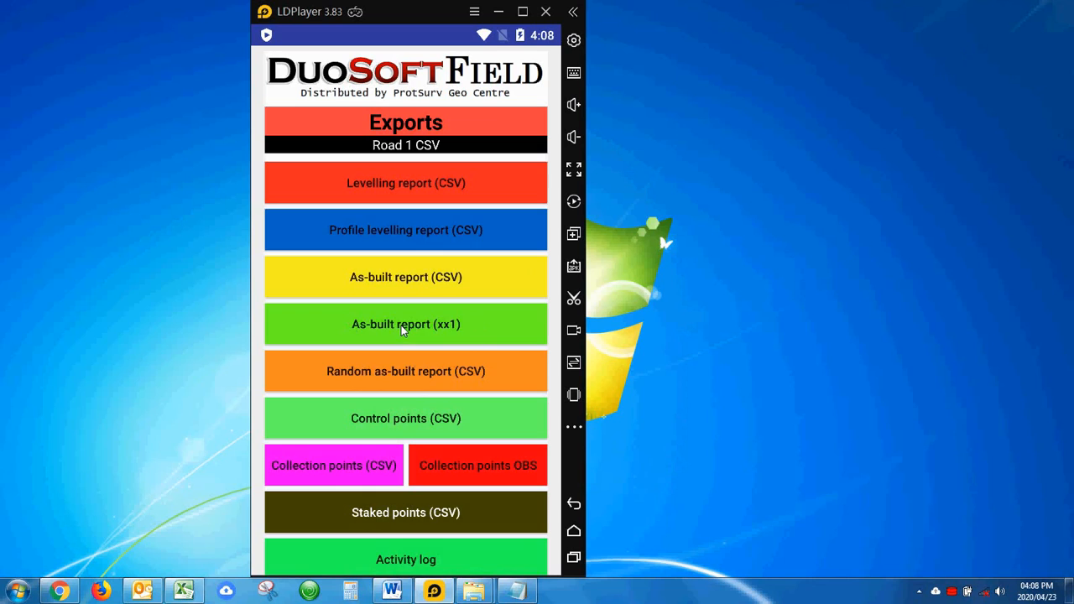
# Start the As-built report (xx1) export and select the 23 April 2020, 15:17:04 report.
pyautogui.click(457, 318)
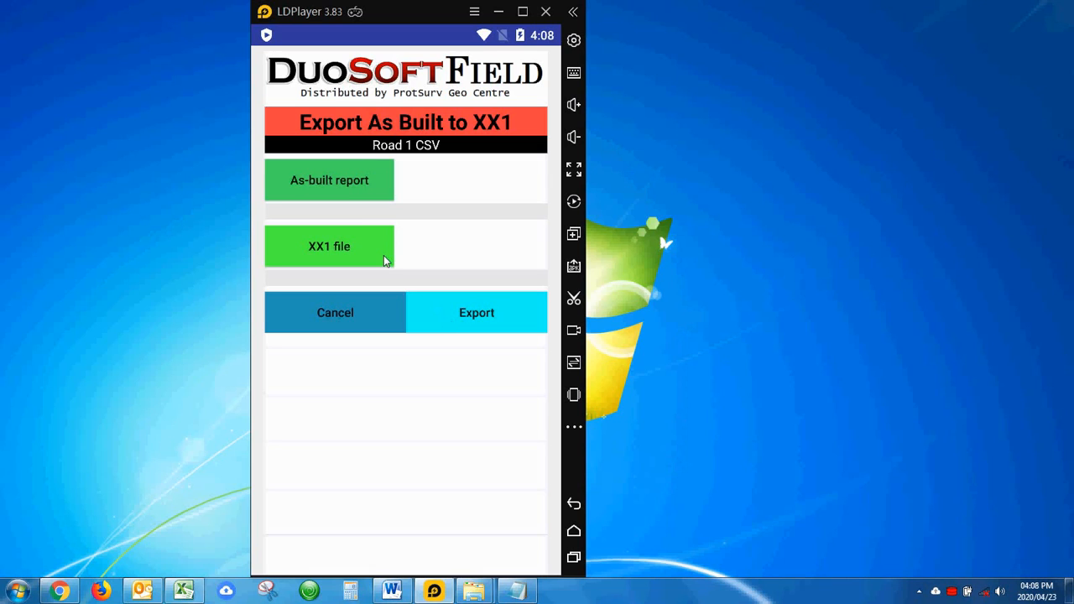
pyautogui.click(332, 182)
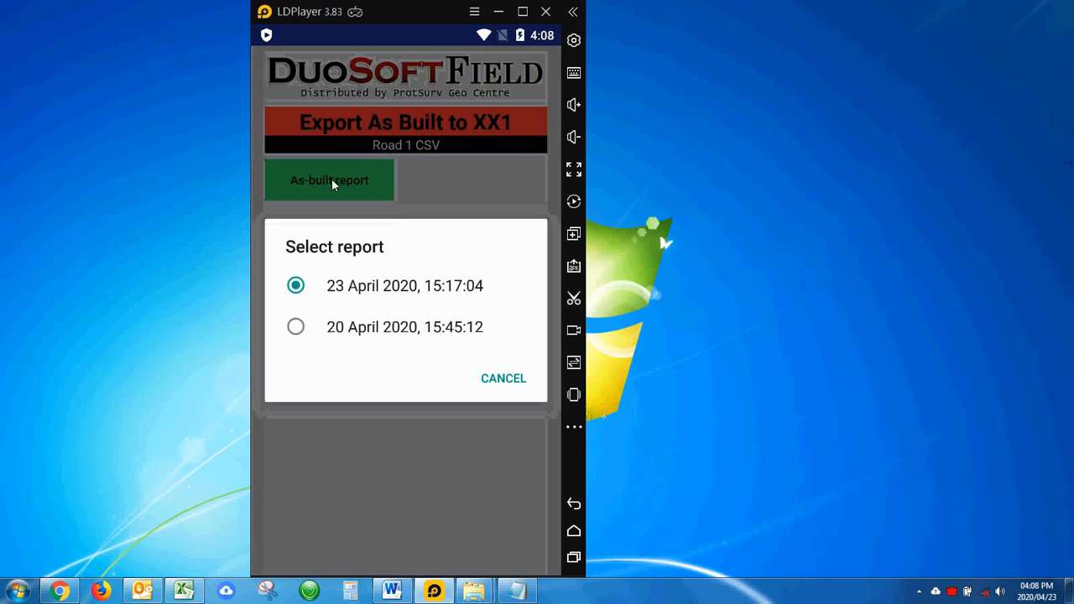
pyautogui.click(376, 288)
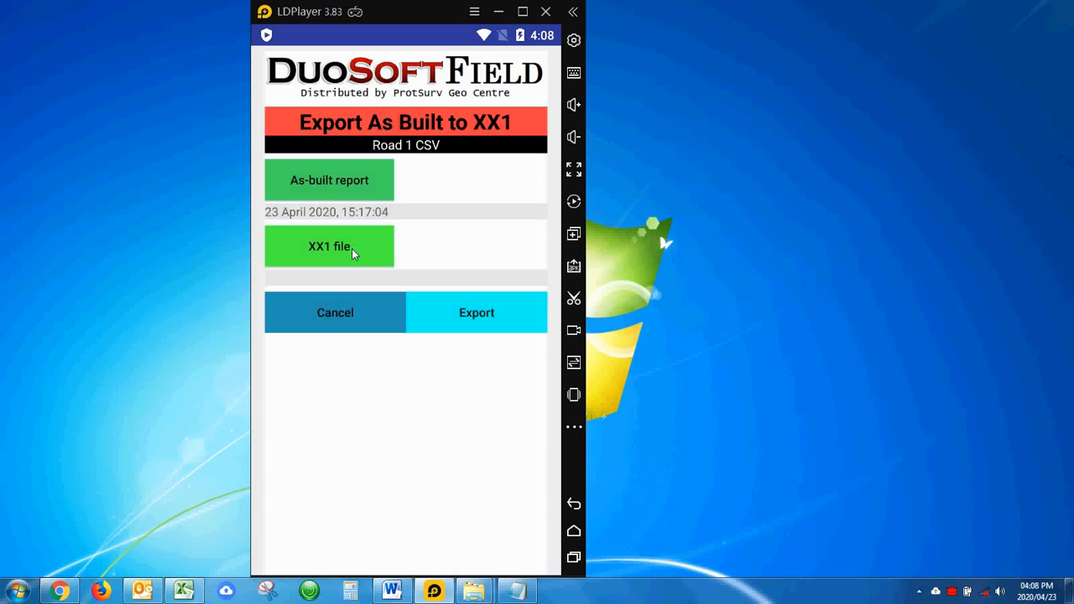
# Set the XX1 export file name to Road1Asbuilt.
pyautogui.click(353, 247)
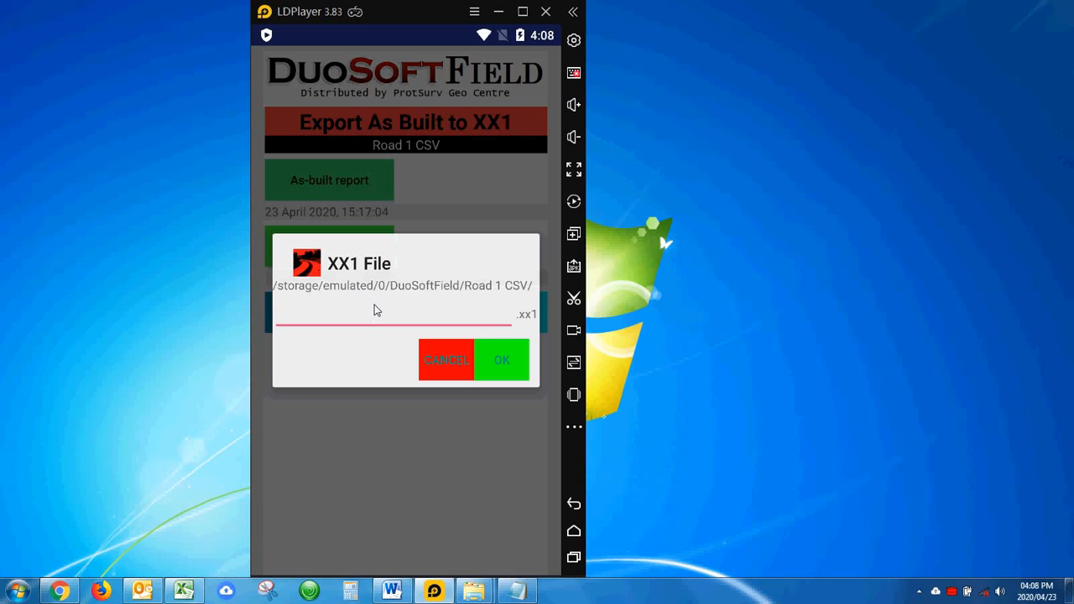
pyautogui.write('Road1Asbuiul')
pyautogui.press('BackSpace')
pyautogui.press('BackSpace')
pyautogui.write('lt')
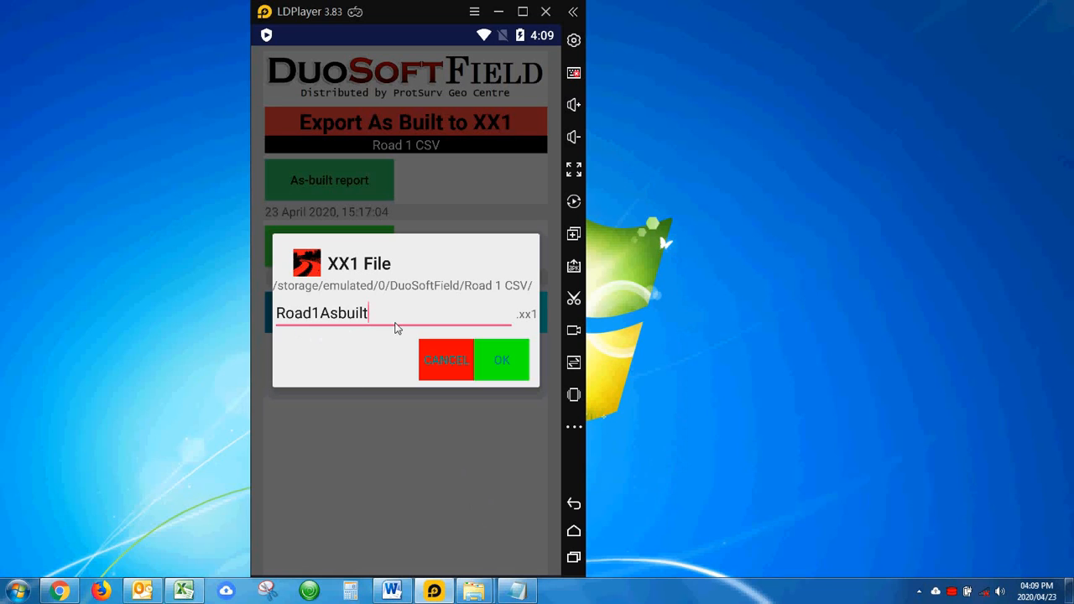
pyautogui.click(508, 361)
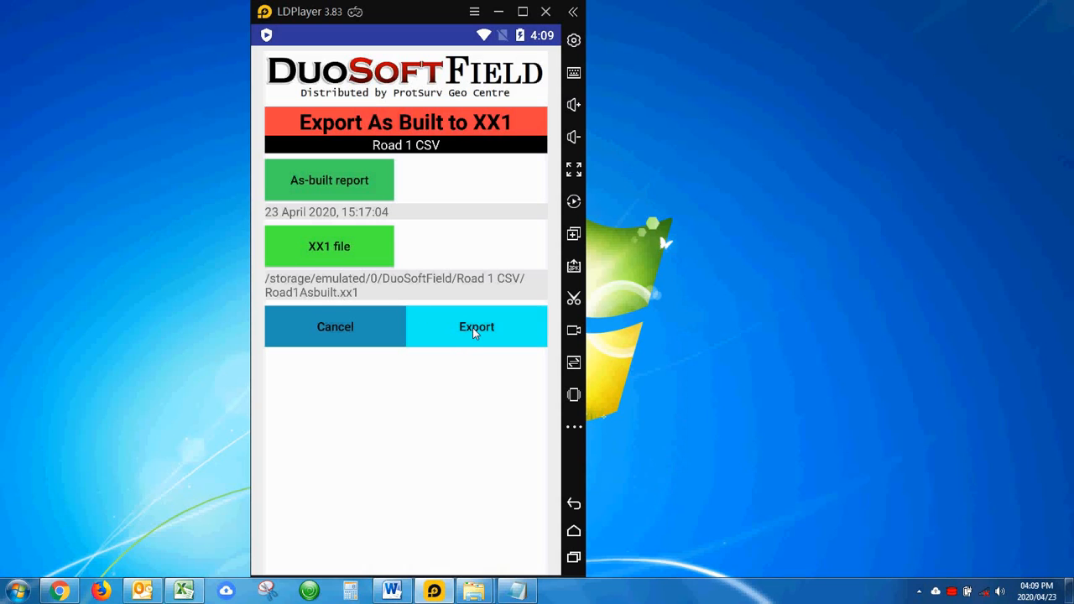
# Export the XX1 file and view Road1Asbuilt.xx1 in Notepad beside the emulator.
pyautogui.click(473, 327)
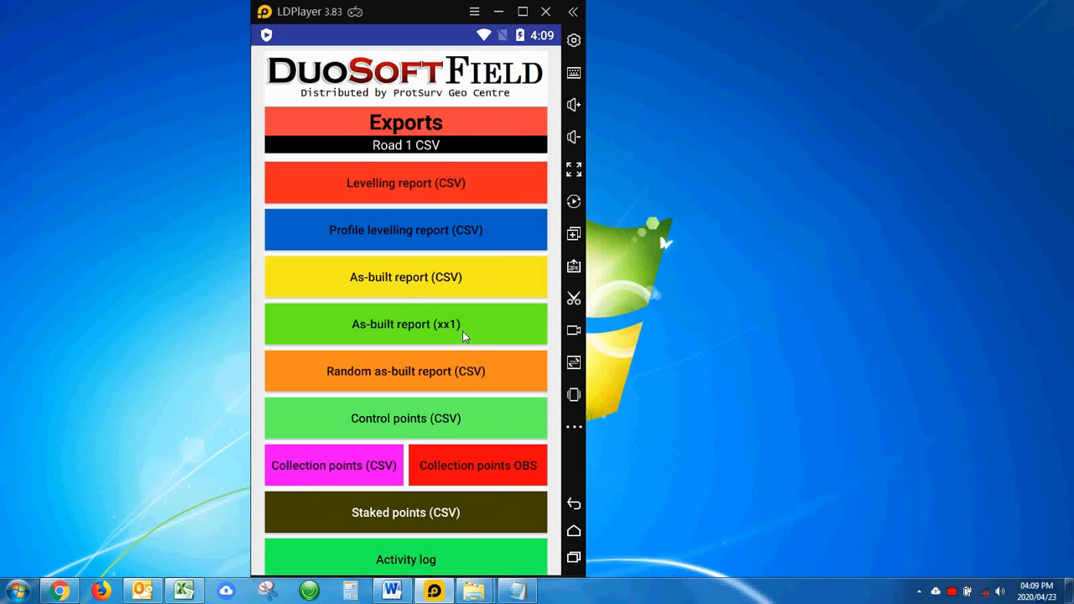
pyautogui.click(515, 592)
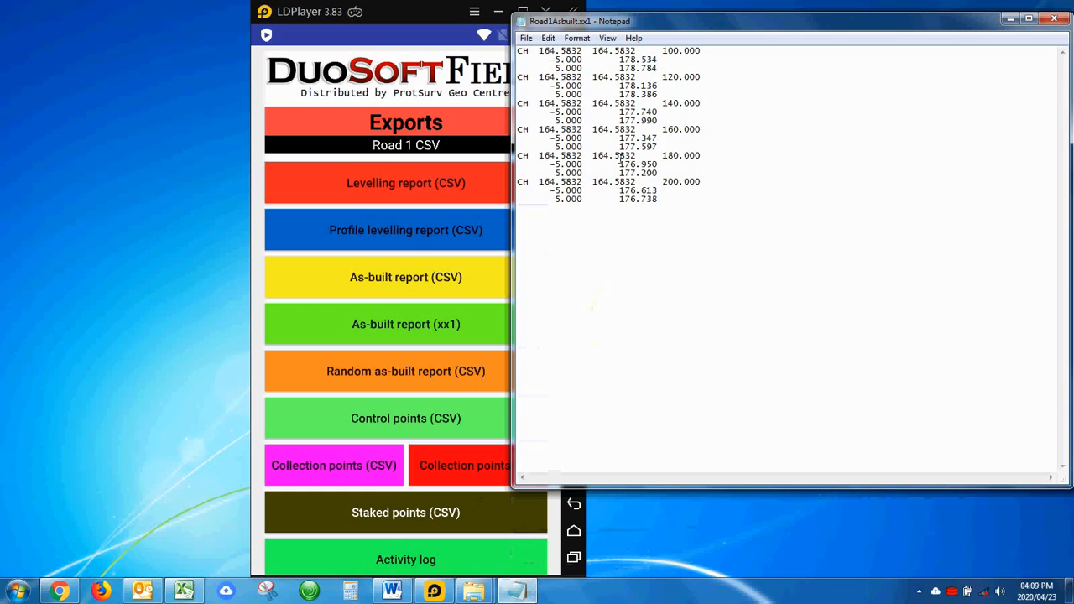
pyautogui.moveTo(514, 228); pyautogui.dragTo(599, 225)
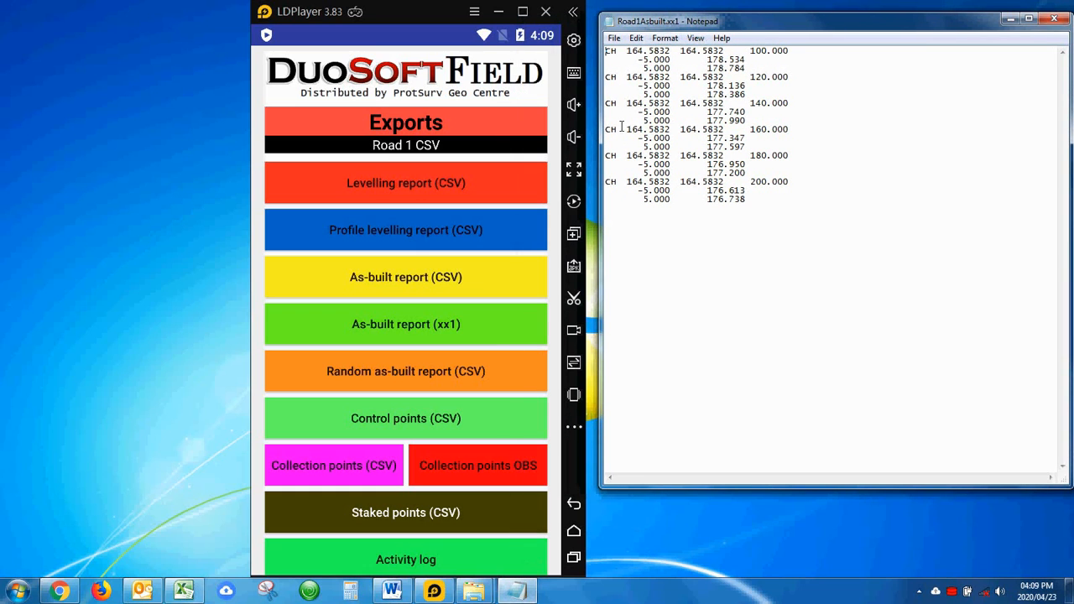